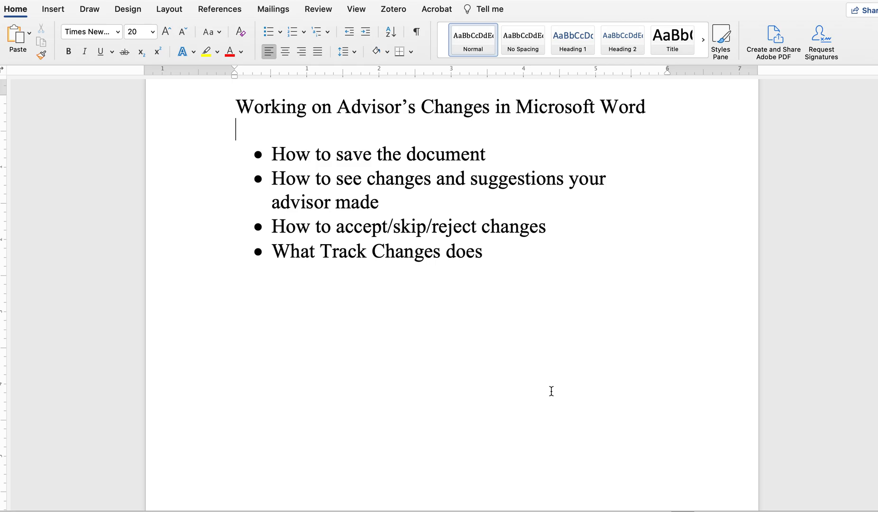
# - Start saving a copy of the Problem Statement document and choose the Thesis folder on the Desktop as its location
pyautogui.scroll(-3, 552, 391)
pyautogui.scroll(-8, 552, 391)
pyautogui.scroll(-12, 551, 392)
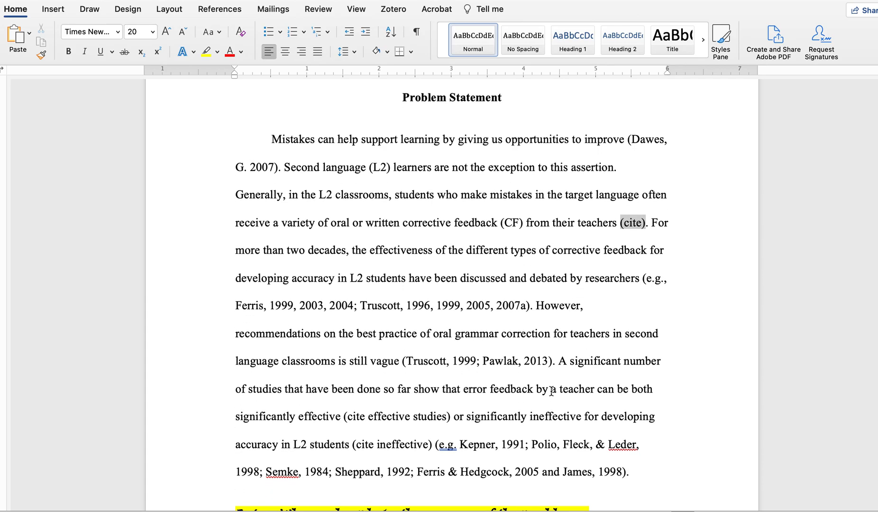
pyautogui.scroll(1, 552, 391)
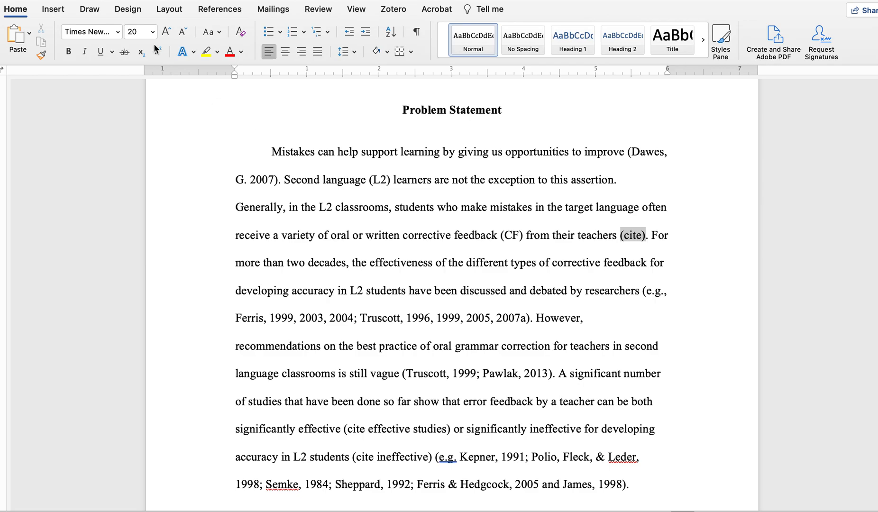
pyautogui.click(72, 0)
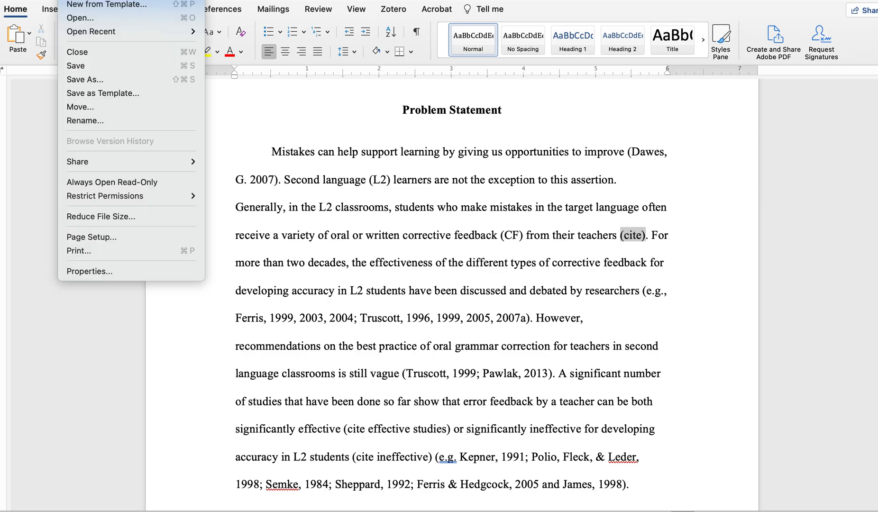
pyautogui.click(93, 80)
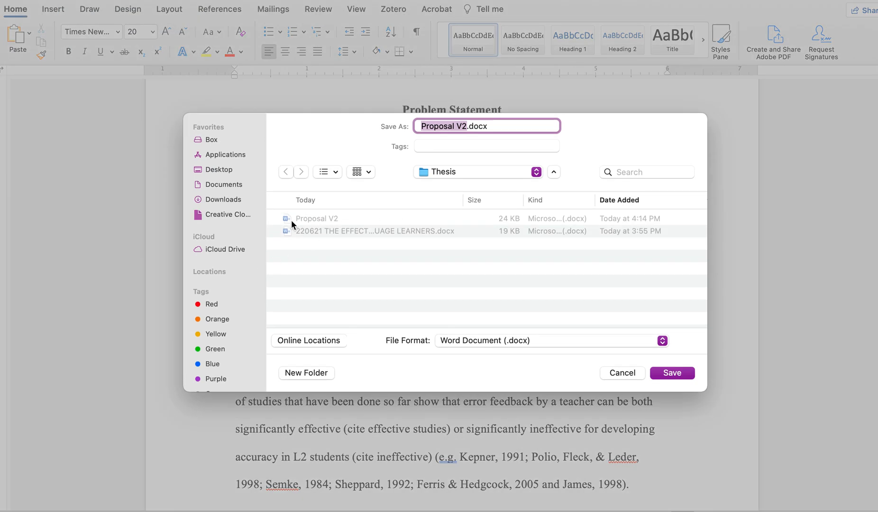
pyautogui.click(219, 170)
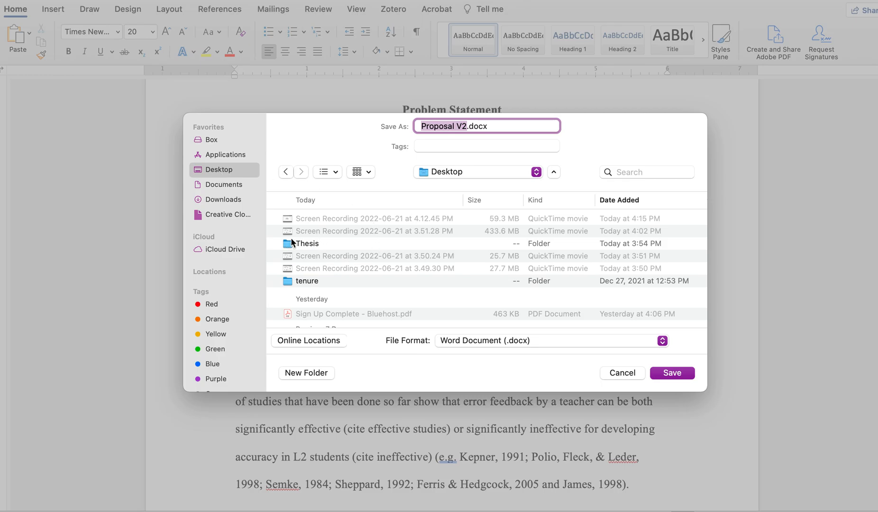
pyautogui.doubleClick(305, 243)
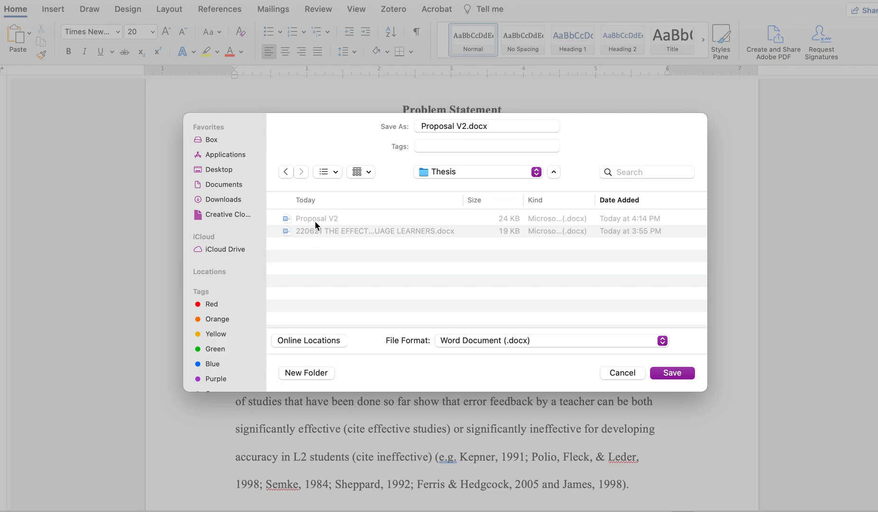
# - Add the date prefix to the file name, making it 220621 Proposal V2.docx, and save the copy
pyautogui.click(422, 127)
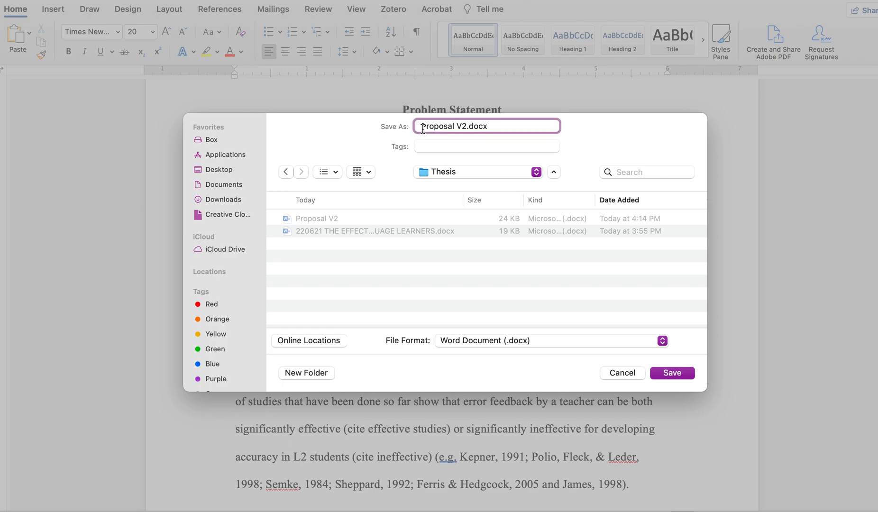
pyautogui.write('2206')
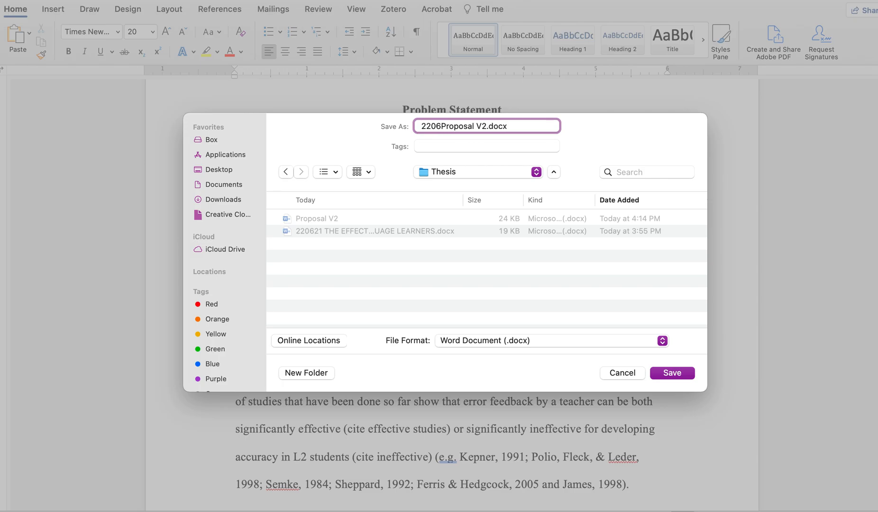
pyautogui.write('21')
pyautogui.moveTo(421, 126); pyautogui.dragTo(449, 127)
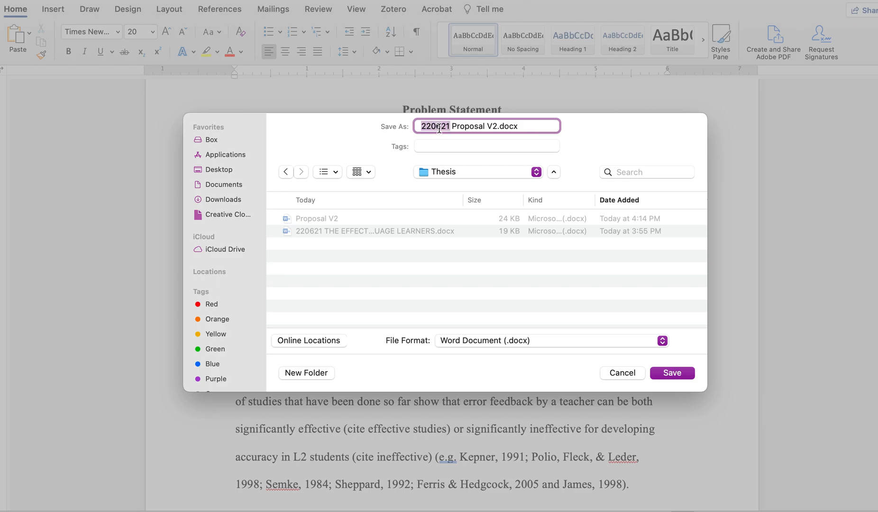
pyautogui.click(466, 127)
pyautogui.click(677, 377)
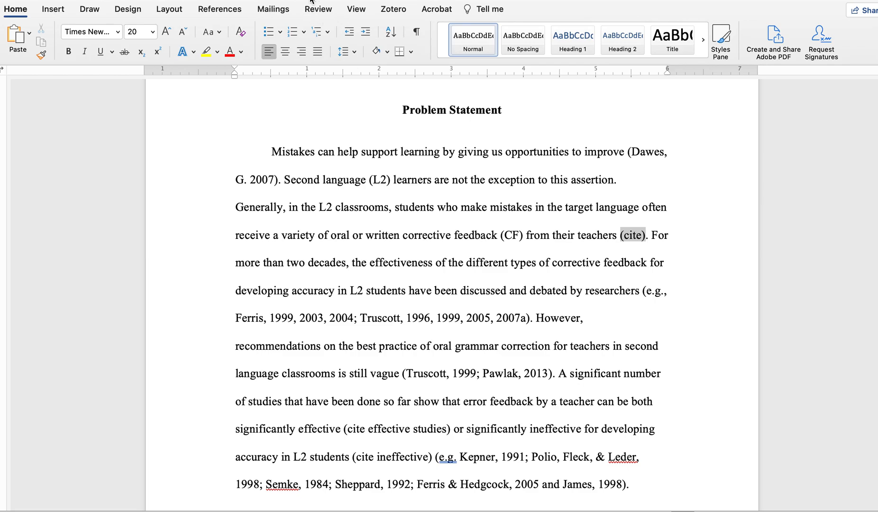
# - Preview the advisor's edits in Simple Markup and set the review display to All Markup
pyautogui.click(312, 13)
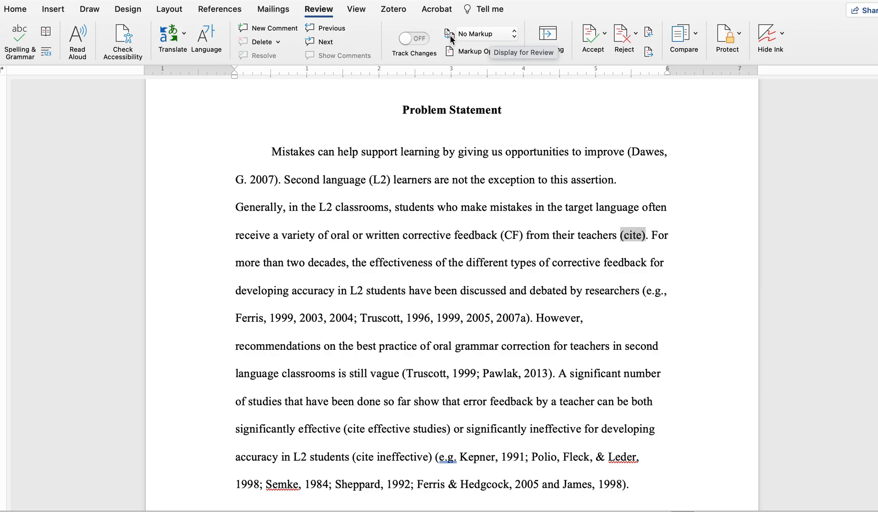
pyautogui.click(488, 35)
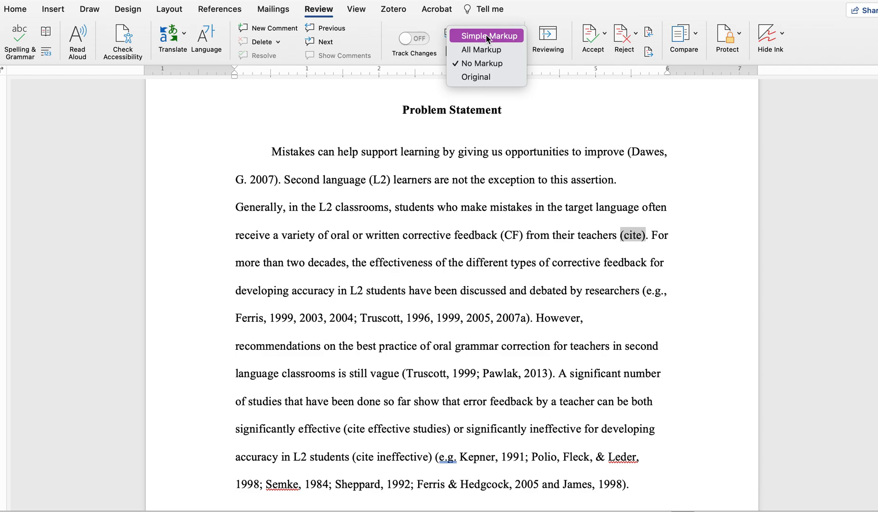
pyautogui.click(488, 36)
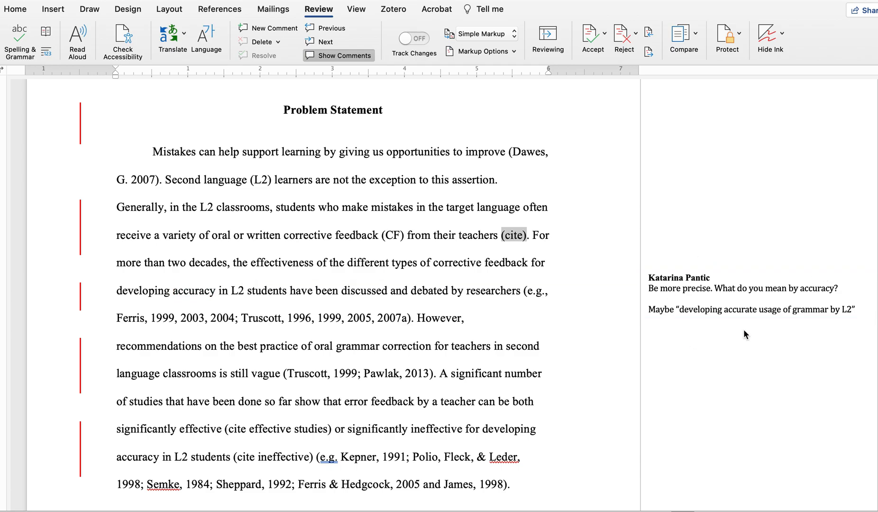
pyautogui.click(495, 34)
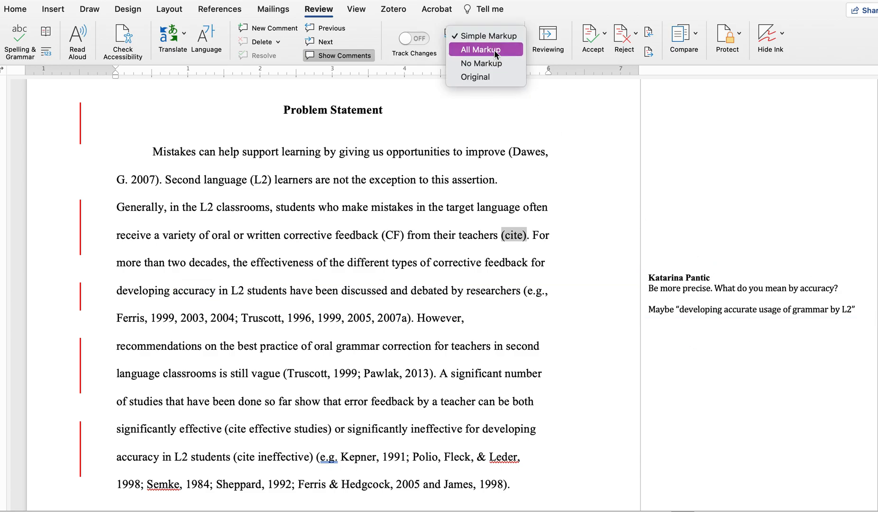
pyautogui.click(494, 50)
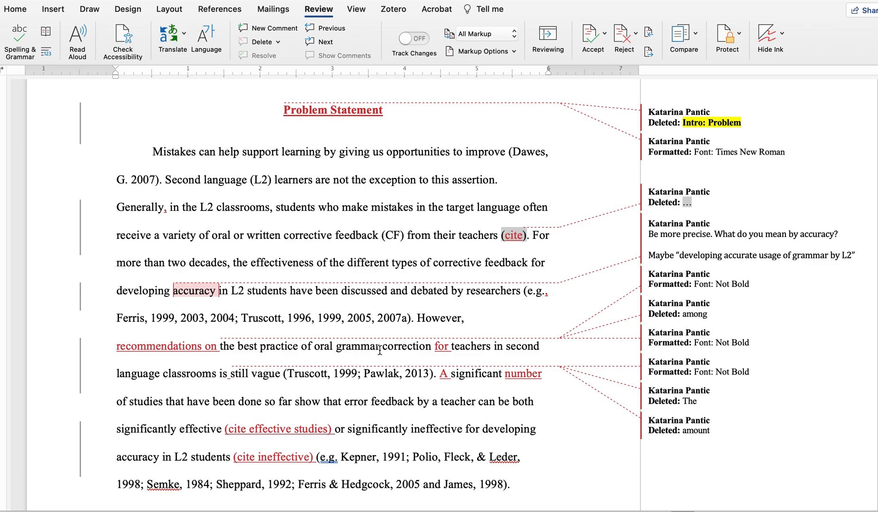
# - Try accepting every tracked change in the Problem Statement section at once, and undo the acceptance
pyautogui.moveTo(382, 365)
pyautogui.moveTo(322, 118)
pyautogui.moveTo(286, 115)
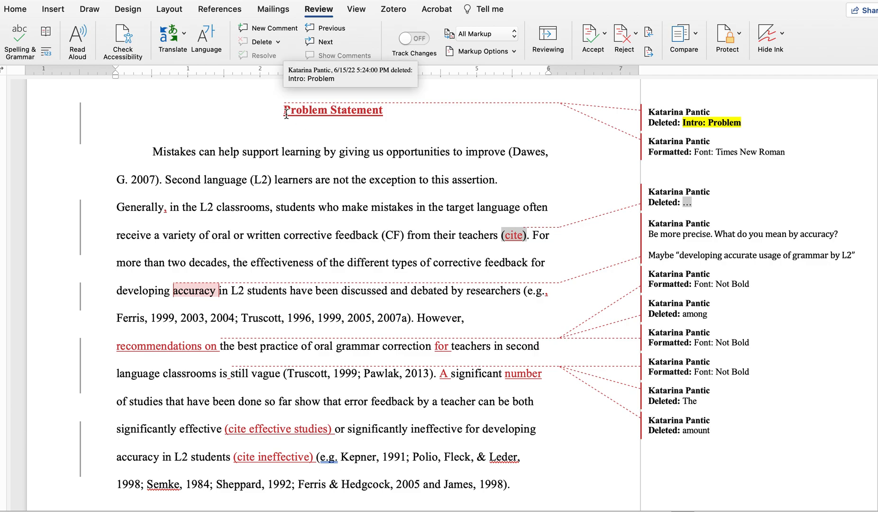
pyautogui.moveTo(285, 110); pyautogui.dragTo(521, 471)
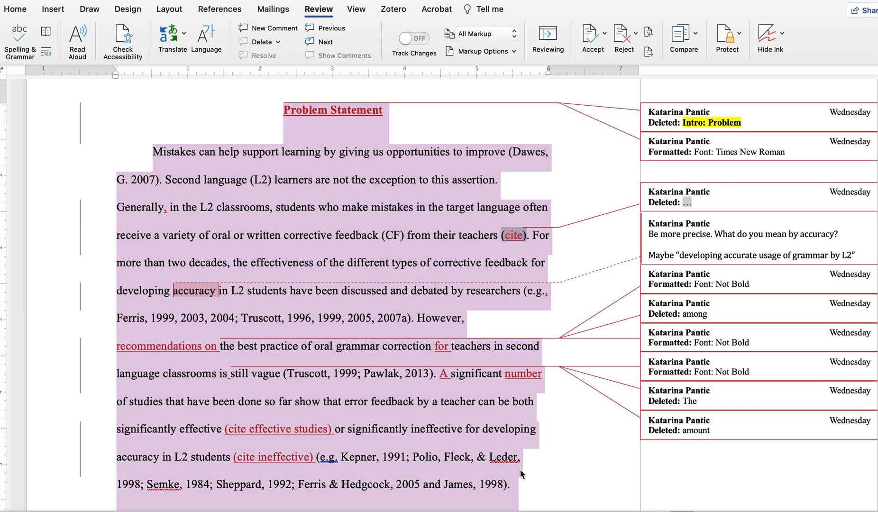
pyautogui.click(591, 38)
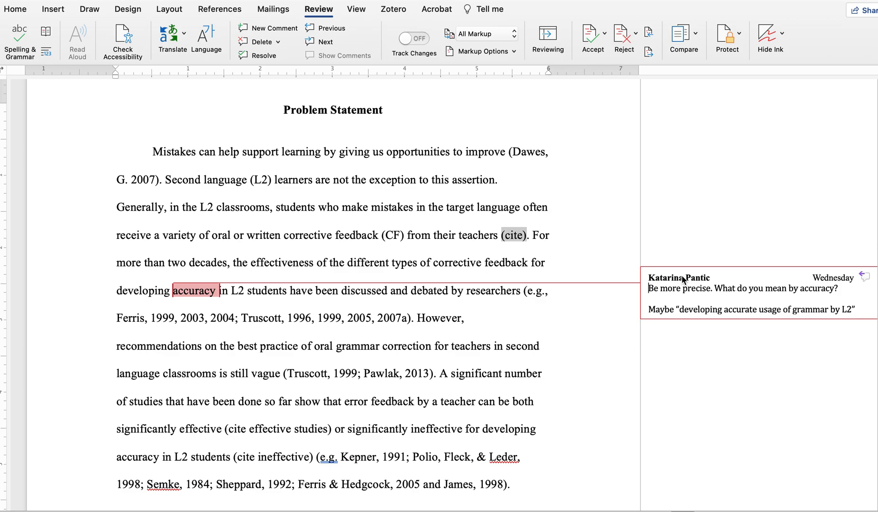
pyautogui.press('super+z')
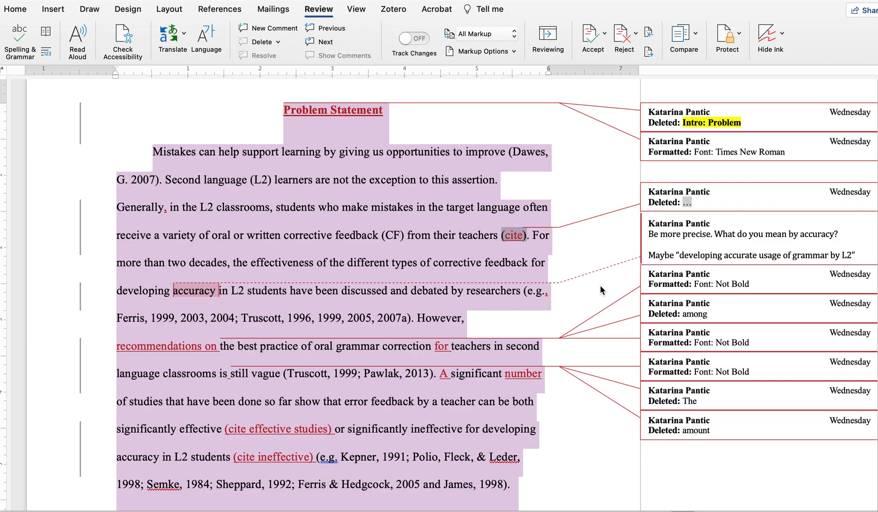
# - Accept the tracked changes in the Problem Statement heading one by one, plus the comma inserted after "Generally"
pyautogui.click(361, 140)
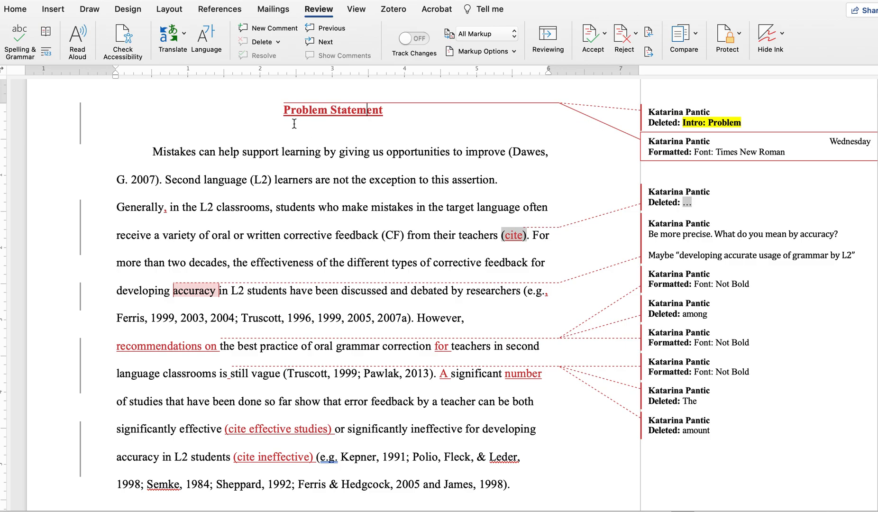
pyautogui.click(277, 111)
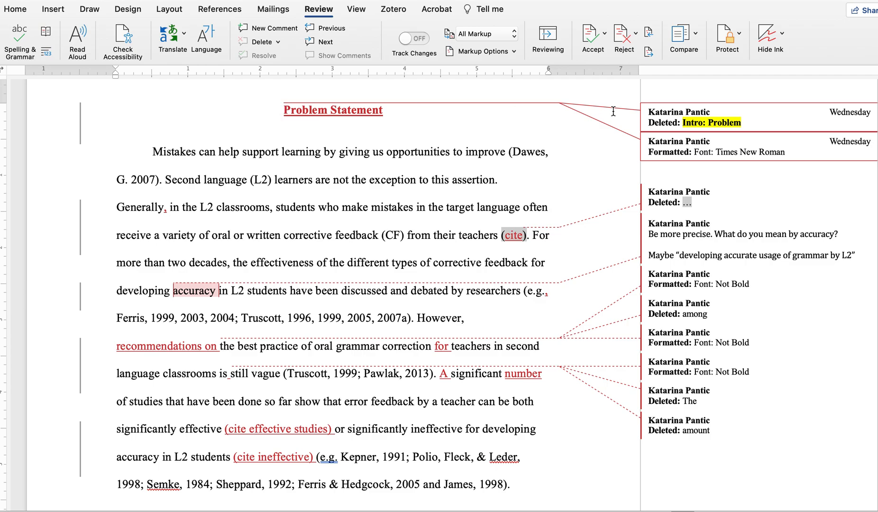
pyautogui.click(590, 36)
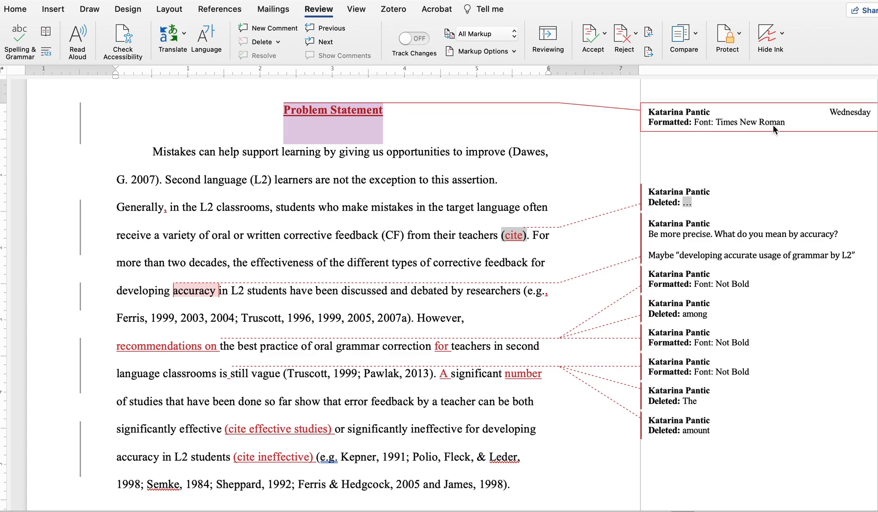
pyautogui.click(592, 38)
pyautogui.click(592, 40)
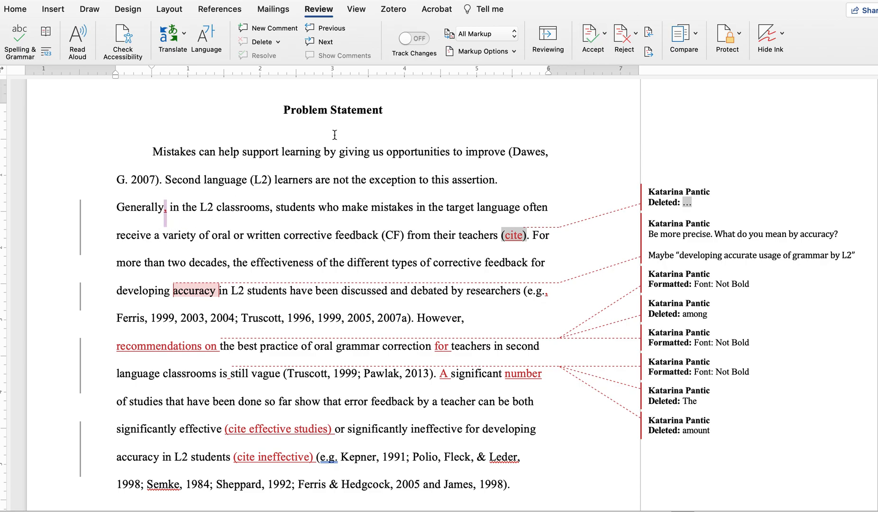
pyautogui.click(591, 35)
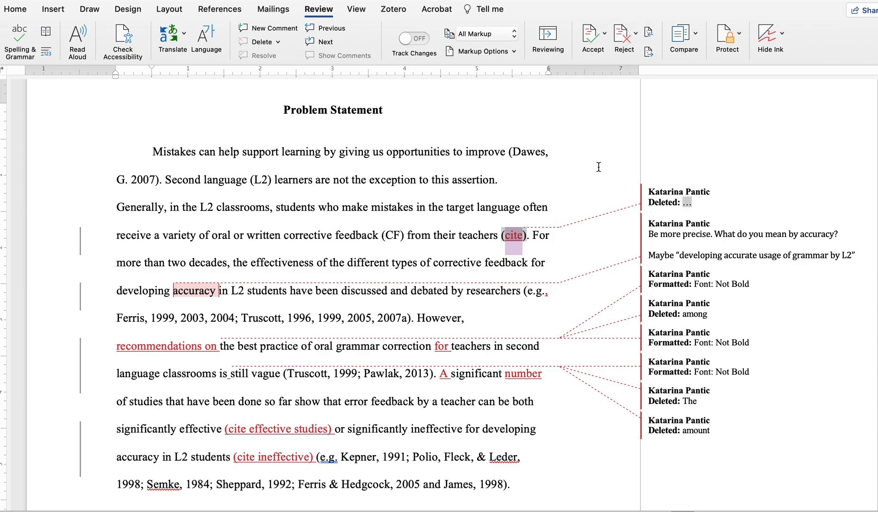
# - Skip the tracked changes at "cite" and move past the "accuracy" comment without accepting or rejecting anything
pyautogui.click(649, 53)
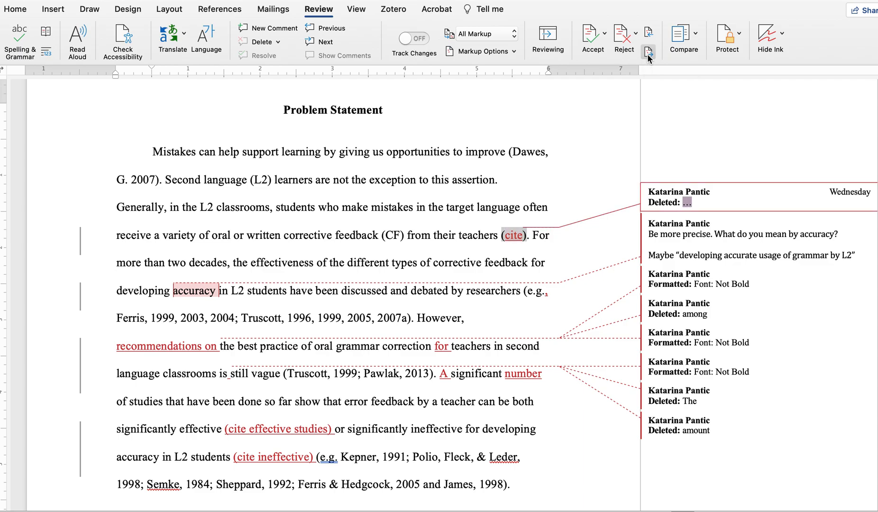
pyautogui.click(648, 54)
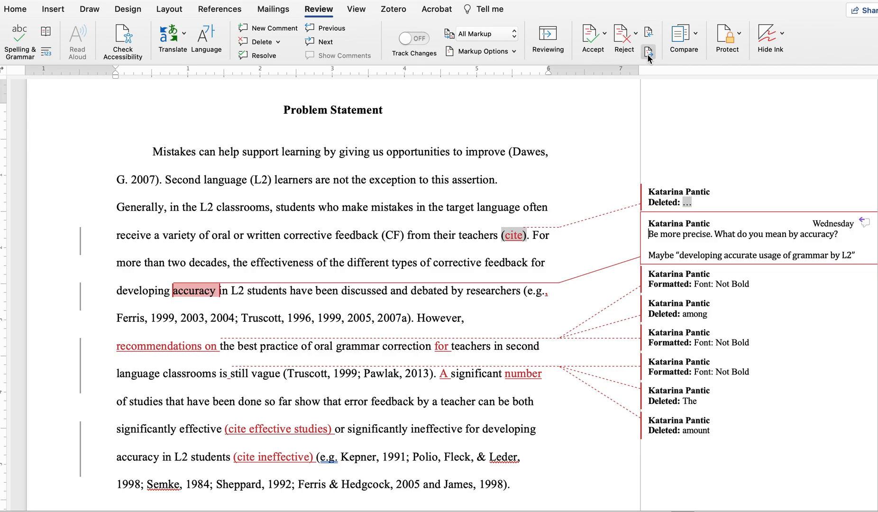
pyautogui.click(649, 54)
# - Insert "accurate usage of grammar" before the commented word "accuracy", removing the duplicated word "developing"
pyautogui.moveTo(208, 300)
pyautogui.click(170, 290)
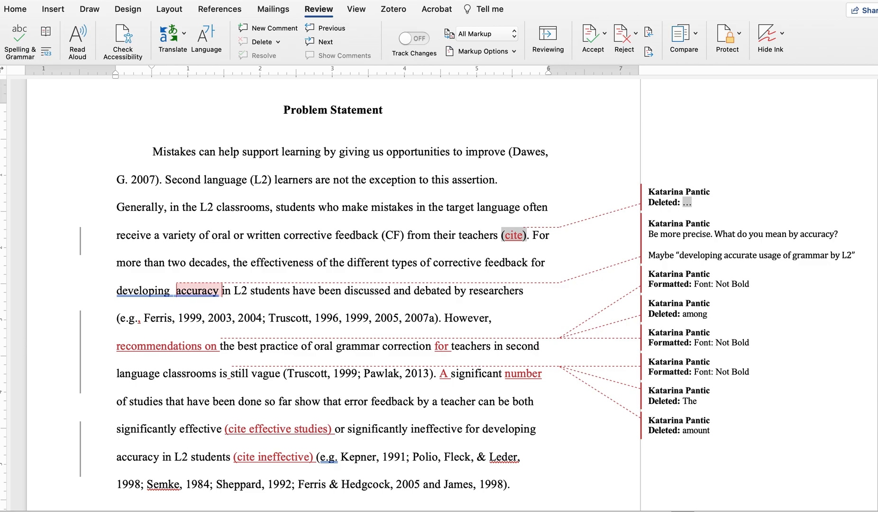
pyautogui.write('developing a')
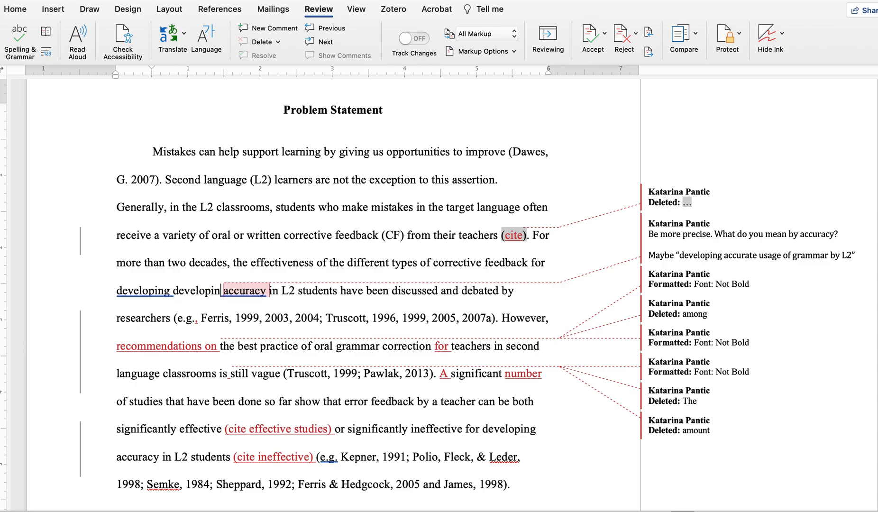
pyautogui.write('ccurate us')
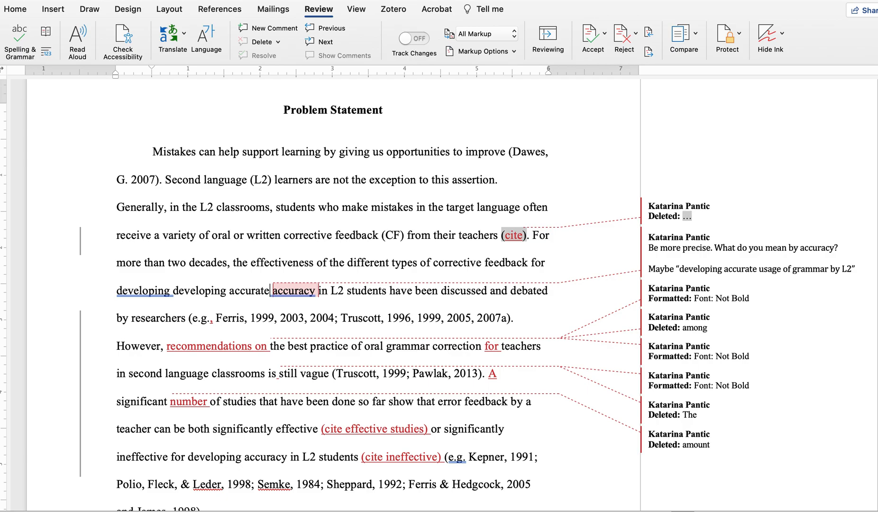
pyautogui.write('age of gramm')
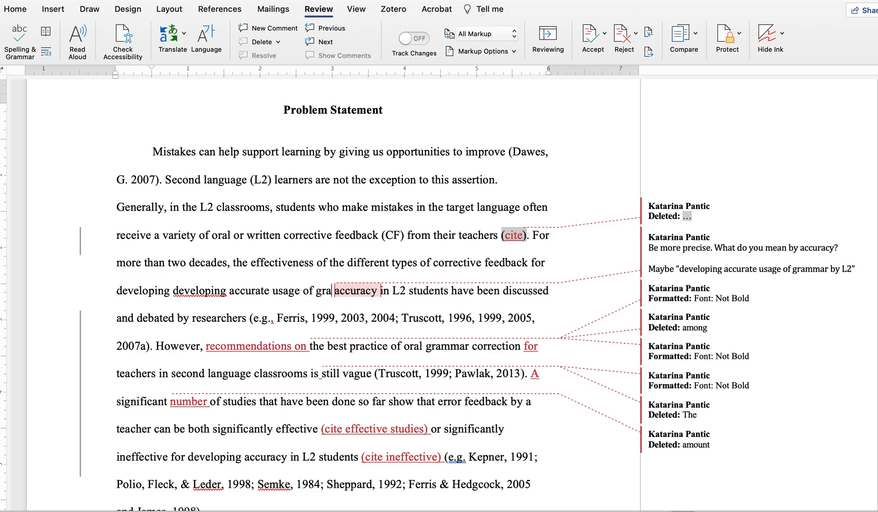
pyautogui.write('ar')
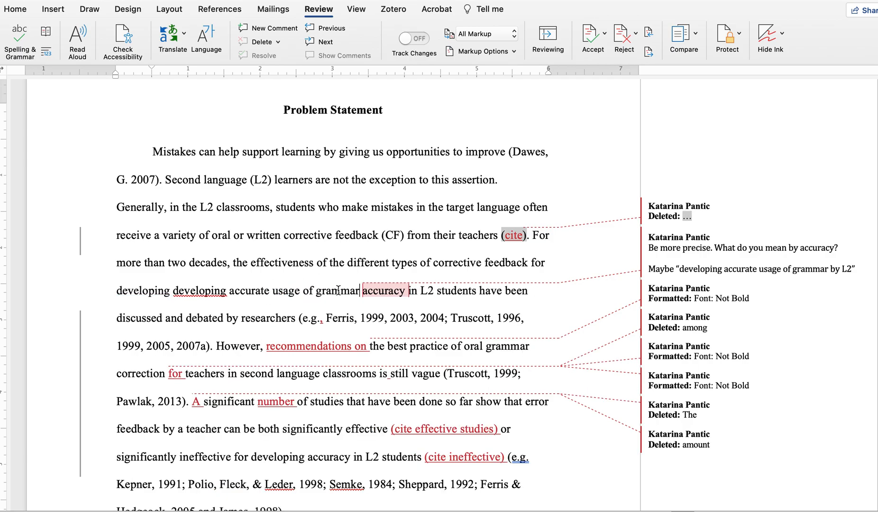
pyautogui.doubleClick(195, 293)
pyautogui.press('BackSpace')
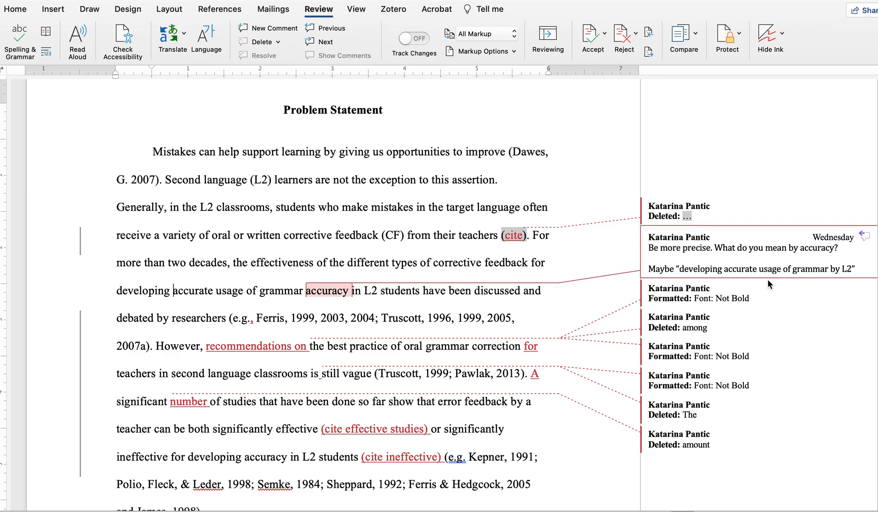
# - Remove the advisor's comment on "accuracy" by rejecting it, and delete the word "accuracy" after "grammar"
pyautogui.click(726, 259)
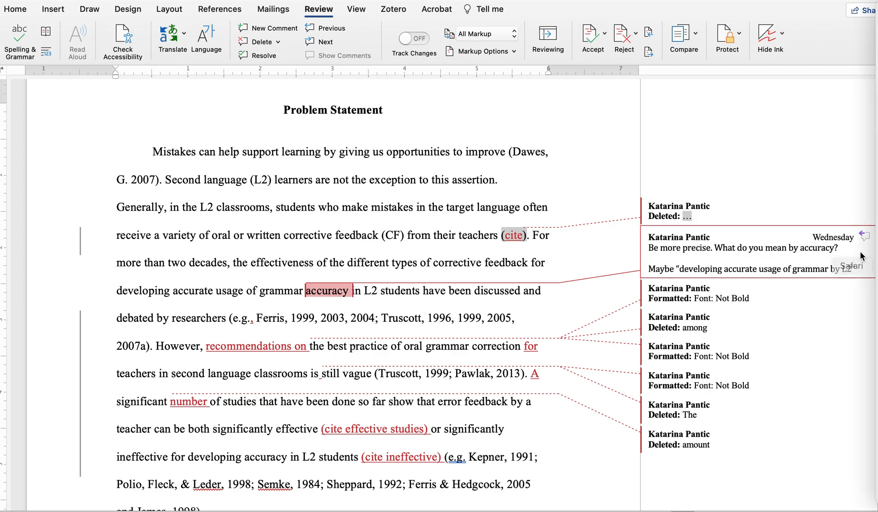
pyautogui.click(591, 36)
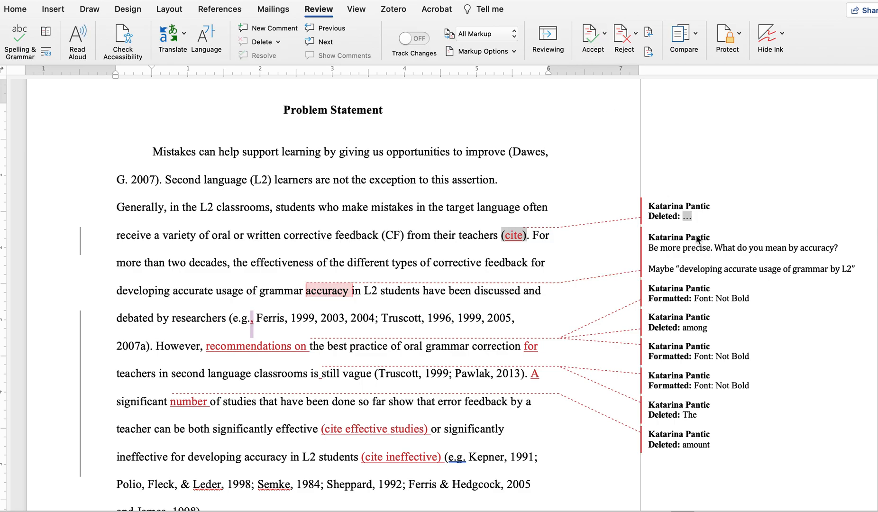
pyautogui.click(745, 252)
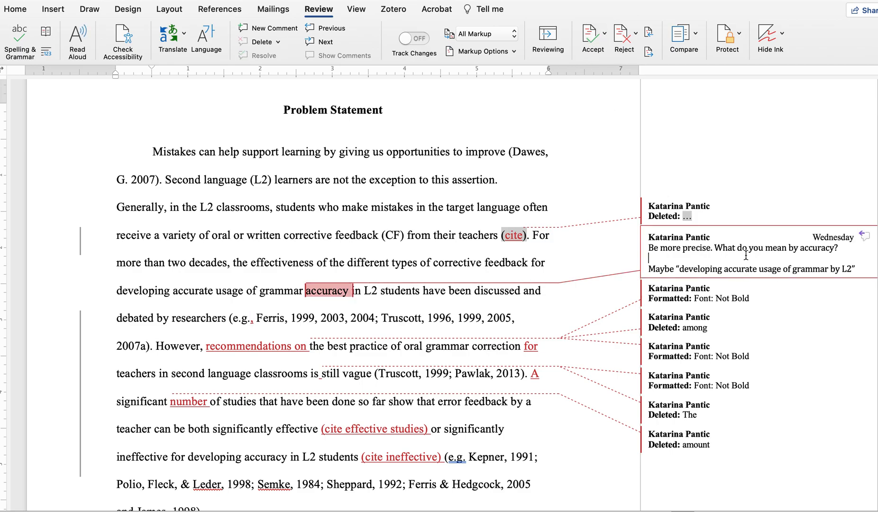
pyautogui.click(618, 36)
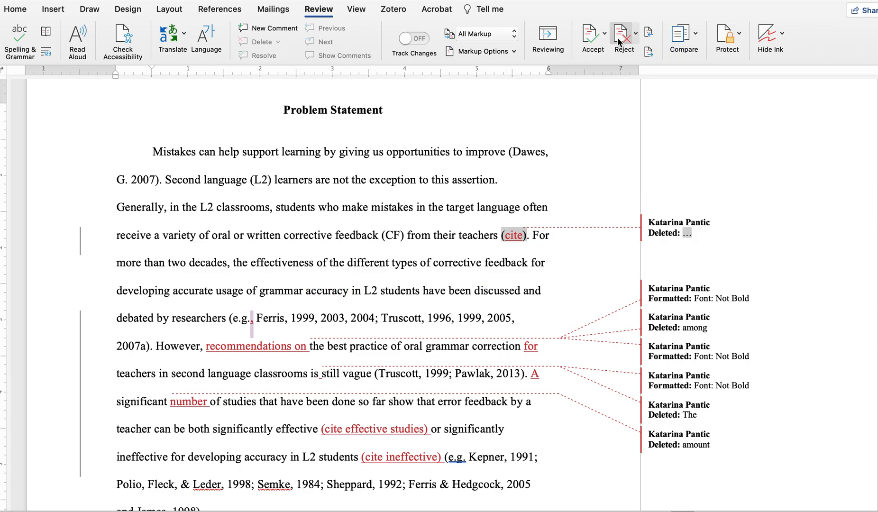
pyautogui.doubleClick(331, 294)
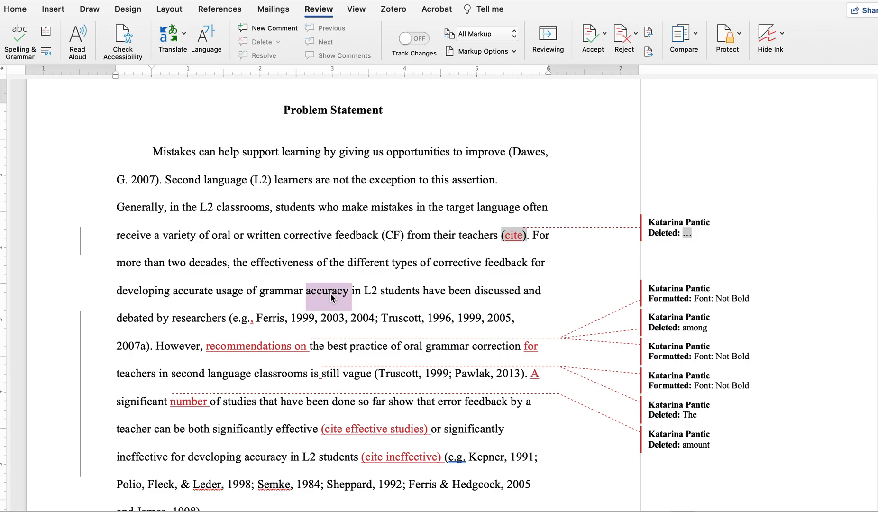
pyautogui.press('BackSpace')
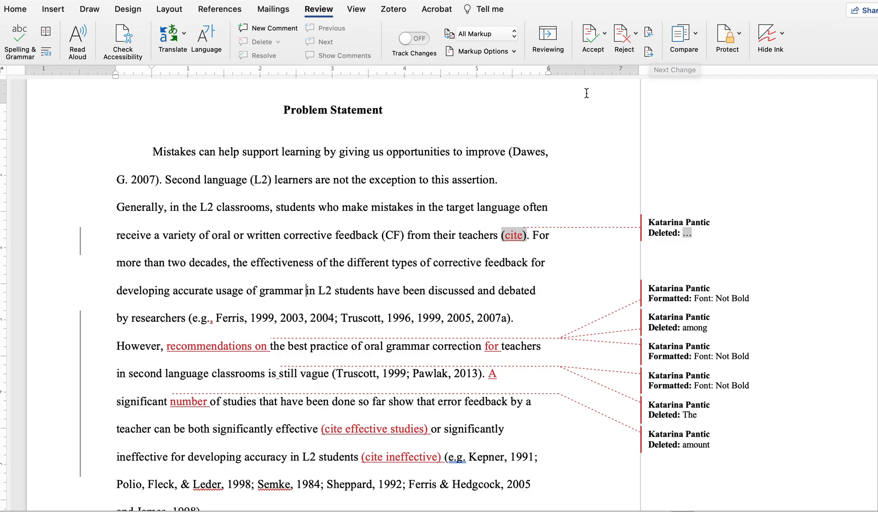
# - Try an untracked edit by inserting "Testing." at the start of the Problem Statement paragraph, and remove it again
pyautogui.scroll(-1, 498, 196)
pyautogui.scroll(-1, 499, 195)
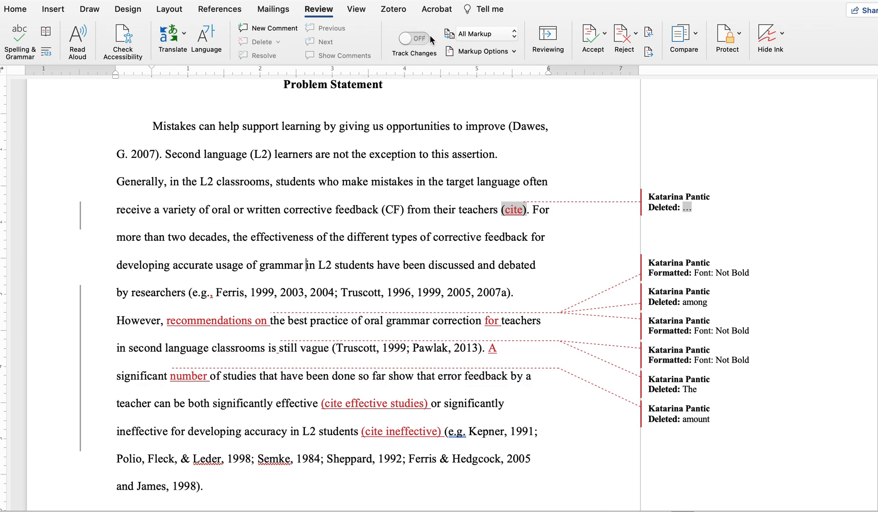
pyautogui.click(147, 131)
pyautogui.write('Testing.')
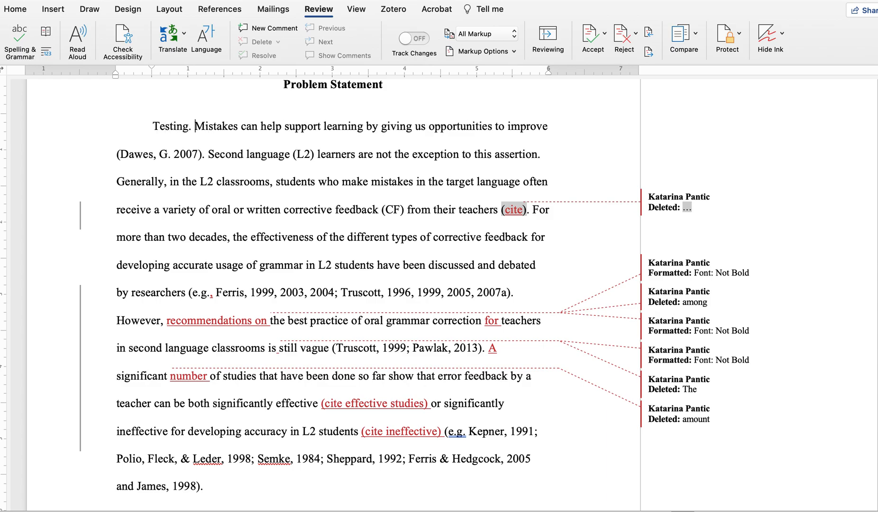
pyautogui.doubleClick(179, 132)
pyautogui.press('BackSpace')
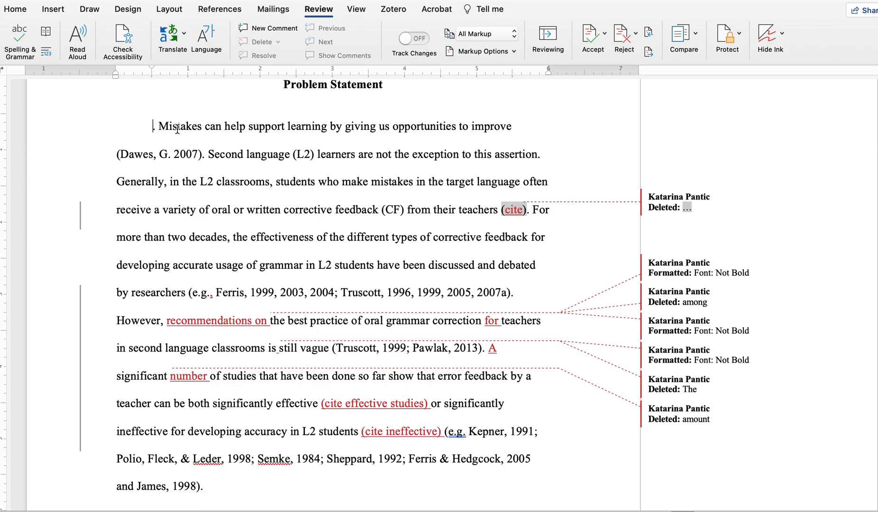
pyautogui.press('BackSpace')
pyautogui.press('BackSpace')
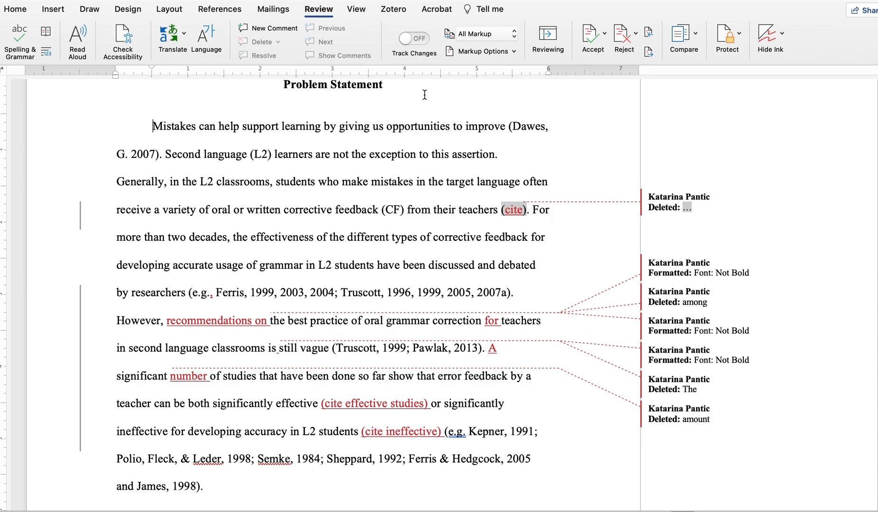
pyautogui.moveTo(153, 127); pyautogui.dragTo(208, 486)
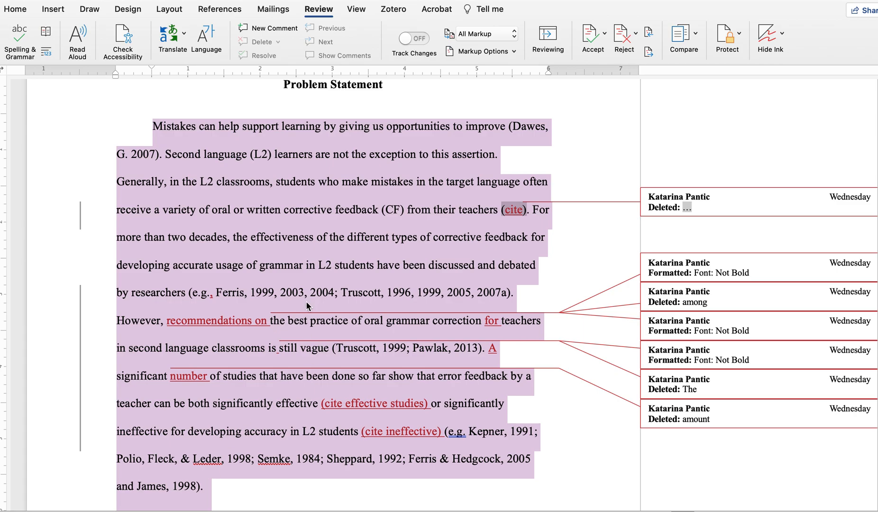
pyautogui.click(321, 275)
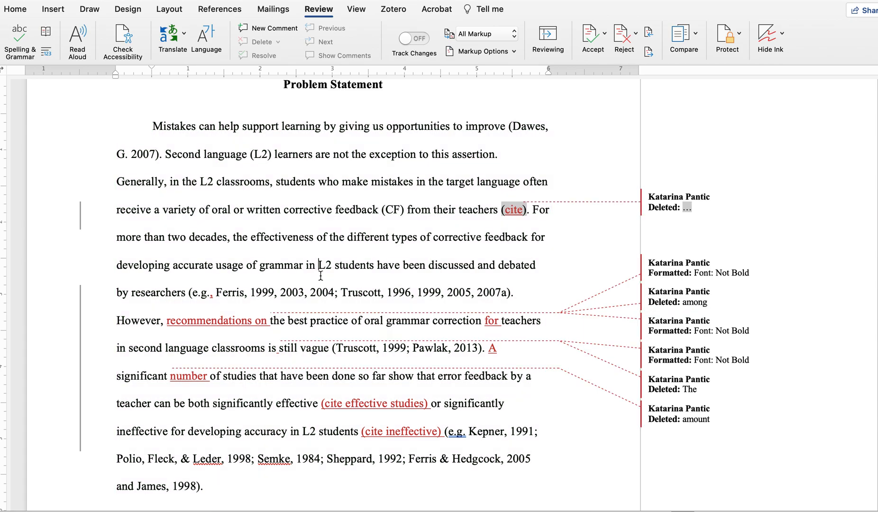
# - Turn on Track Changes and insert "Sentence One." before "Generally" in the Problem Statement paragraph
pyautogui.click(510, 153)
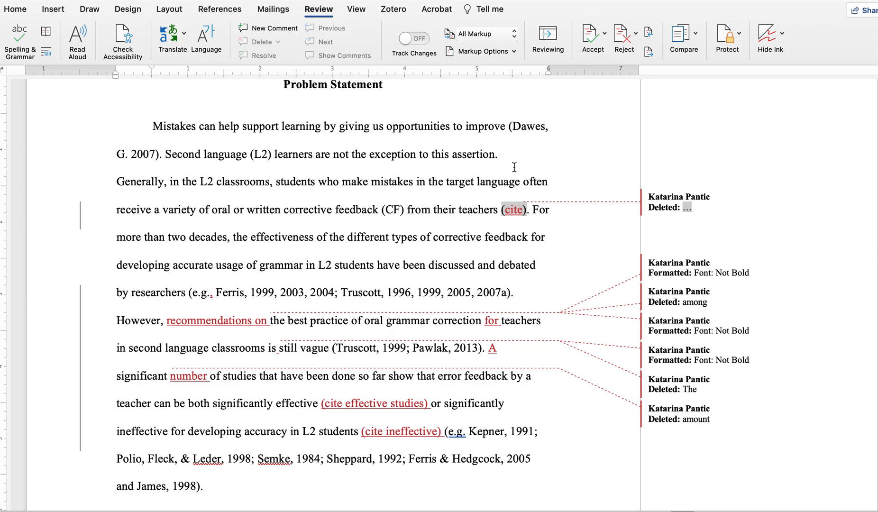
pyautogui.click(422, 41)
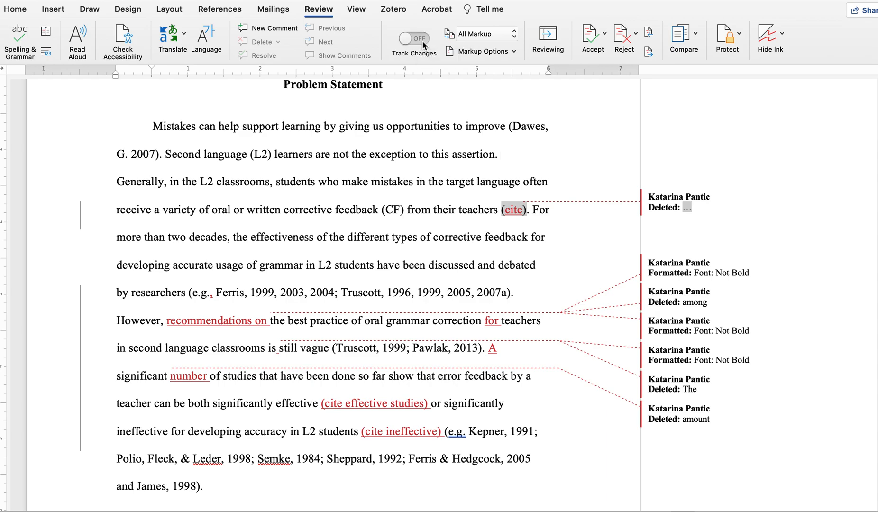
pyautogui.click(513, 160)
pyautogui.write('Sentene')
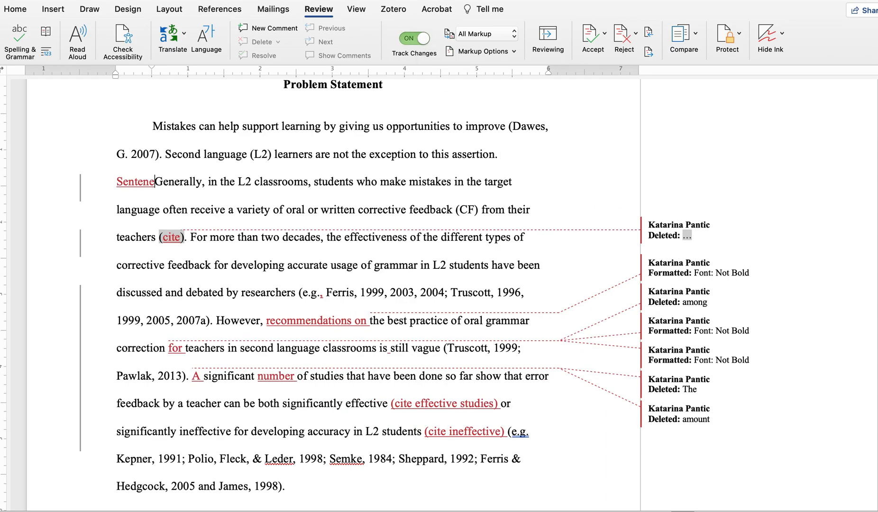
pyautogui.press('BackSpace')
pyautogui.press('BackSpace')
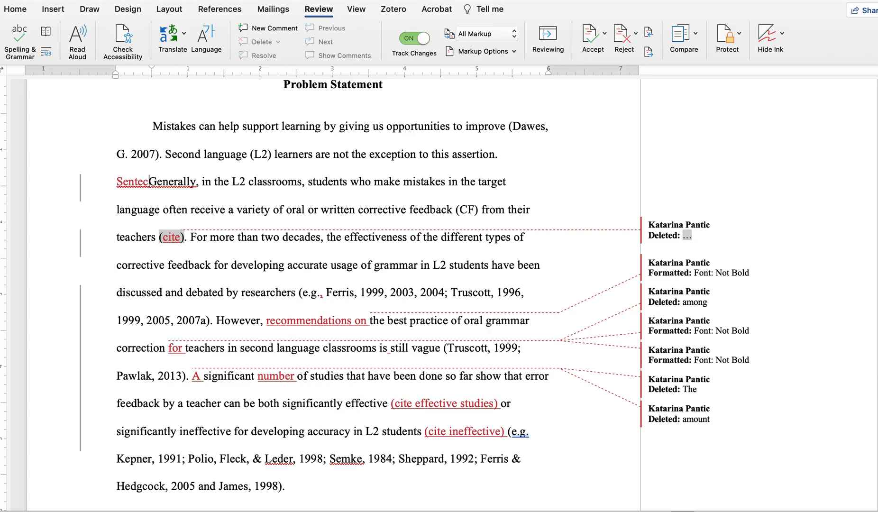
pyautogui.write('nce One.')
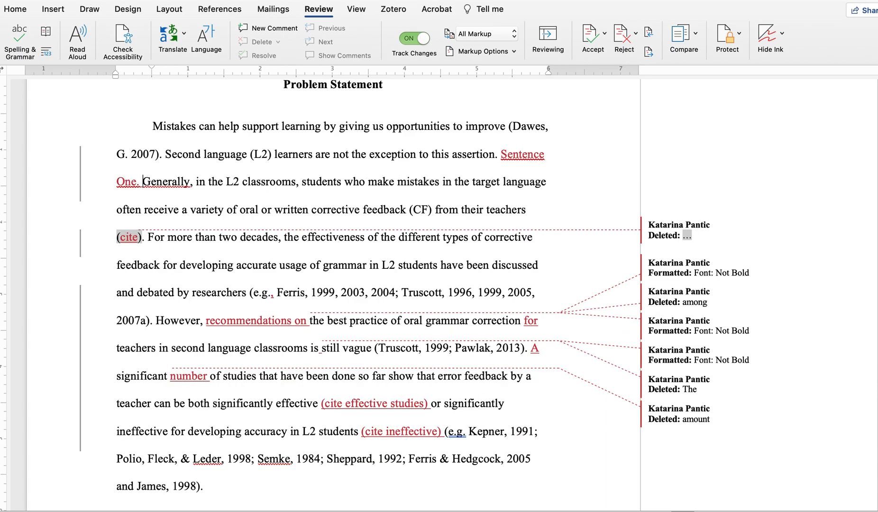
pyautogui.click(528, 158)
pyautogui.moveTo(503, 157)
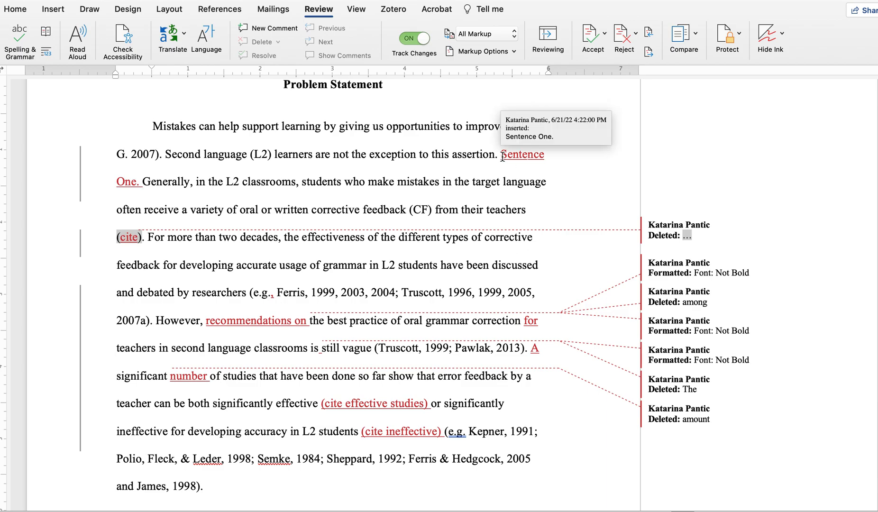